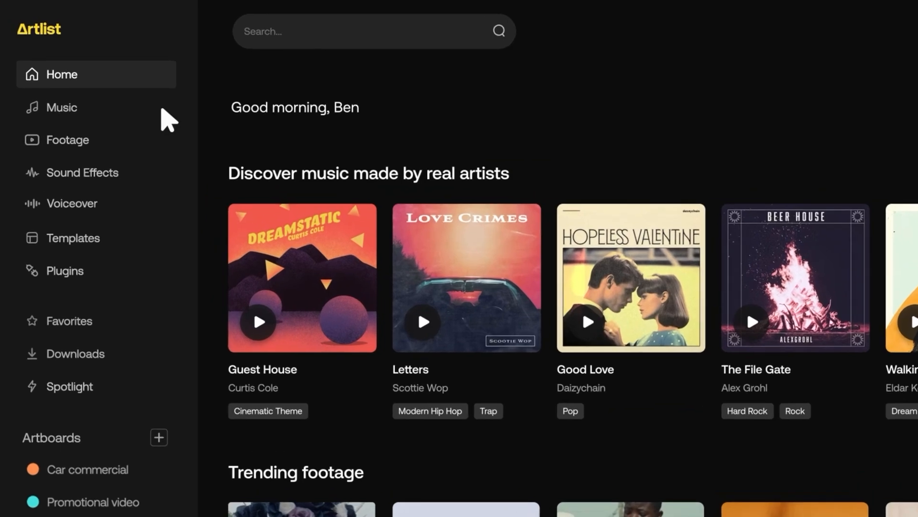
Step: Browse Artlist's Music, Footage, Sound Effects and Voiceover sections and preview the first two suggested sound effects
{"action": "left_click", "coordinate": [121, 84]}
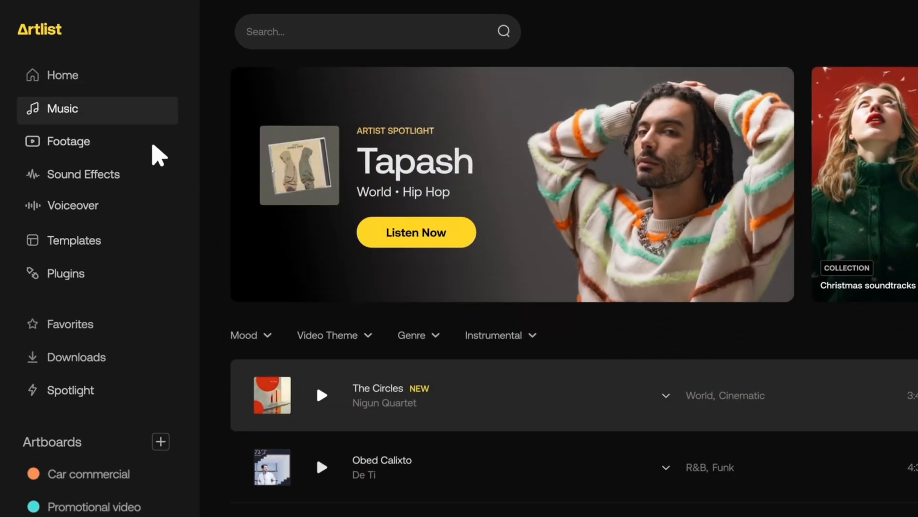
{"action": "left_click", "coordinate": [152, 142]}
{"action": "left_click", "coordinate": [152, 175]}
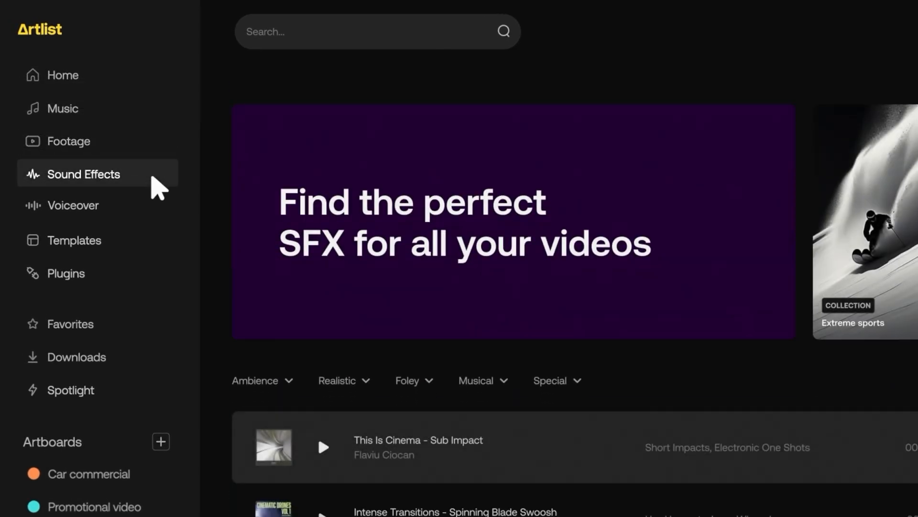
{"action": "left_click", "coordinate": [153, 204]}
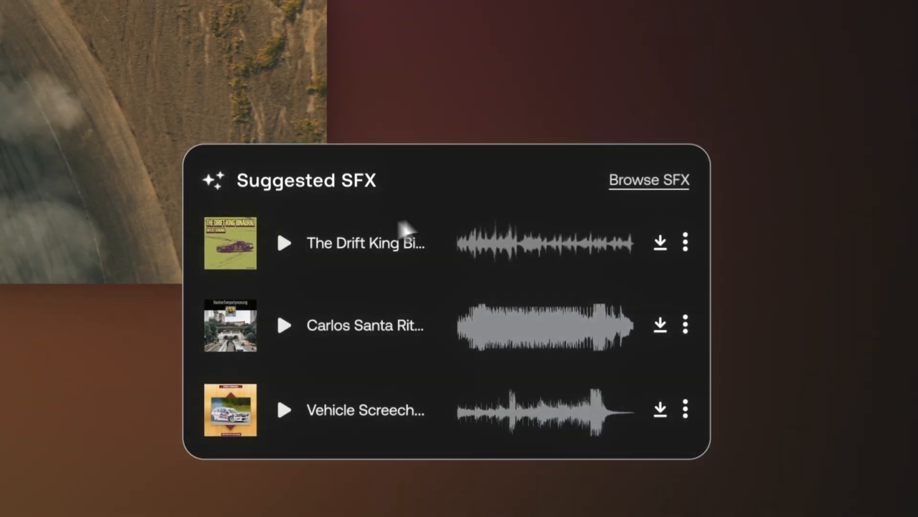
{"action": "left_click", "coordinate": [283, 243]}
{"action": "left_click", "coordinate": [284, 324]}
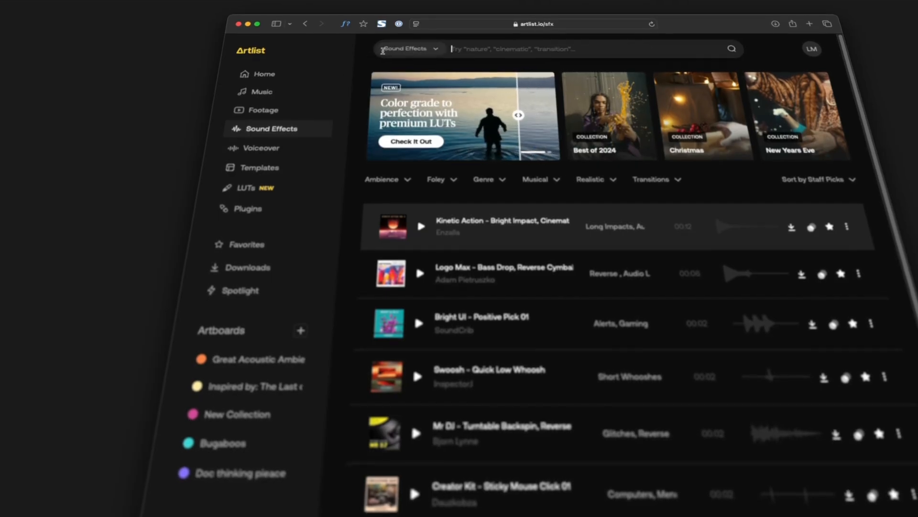
Step: Search the sound effects for "gravel footsteps" and "airplane taking off" and preview the results
{"action": "type", "text": "gravel foots"}
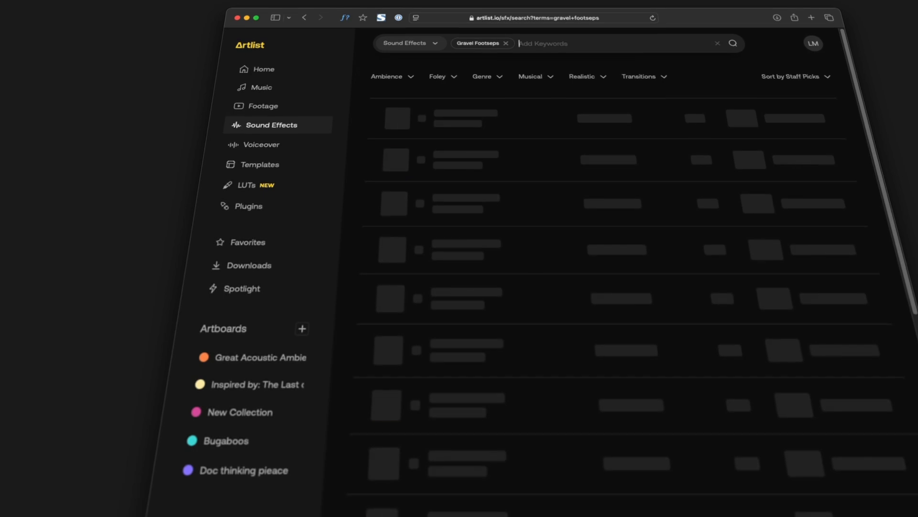
{"action": "left_click", "coordinate": [417, 462]}
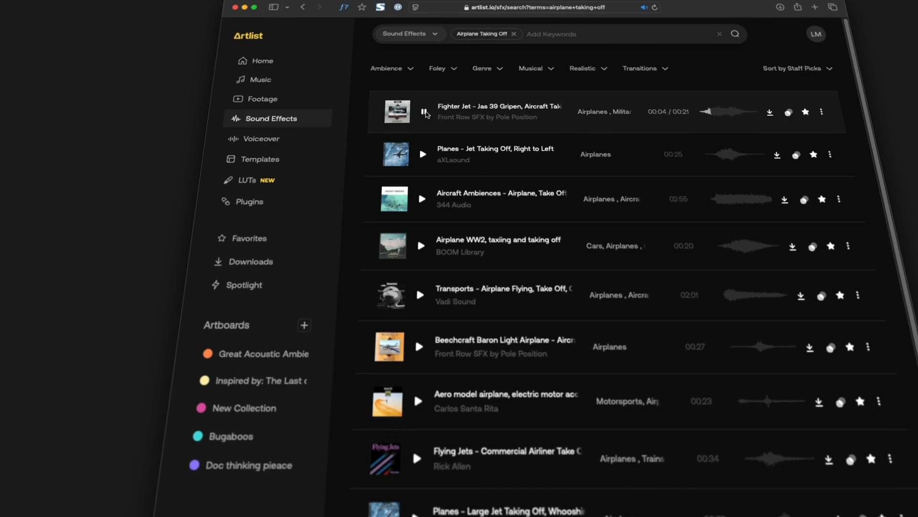
{"action": "left_click", "coordinate": [498, 343]}
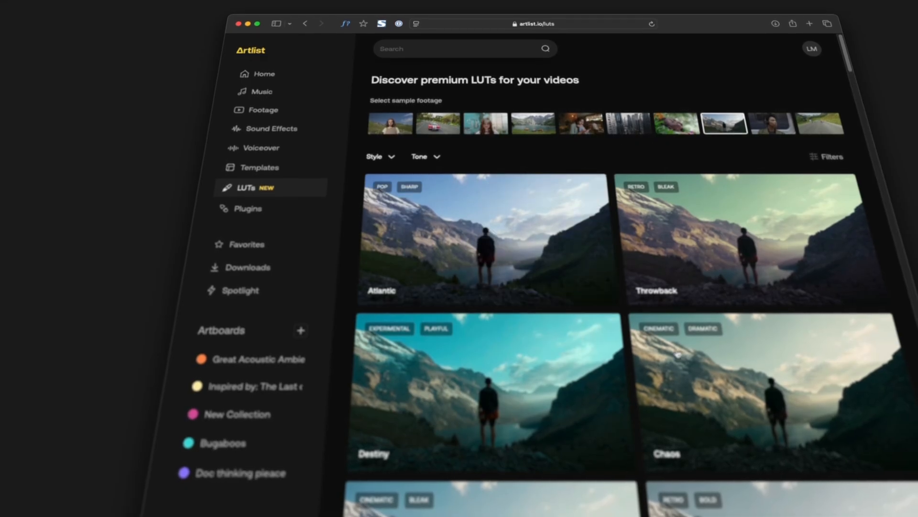
Step: Open the Chaos LUT preview on the mountain footage and compare the graded image with the source
{"action": "left_click", "coordinate": [742, 401]}
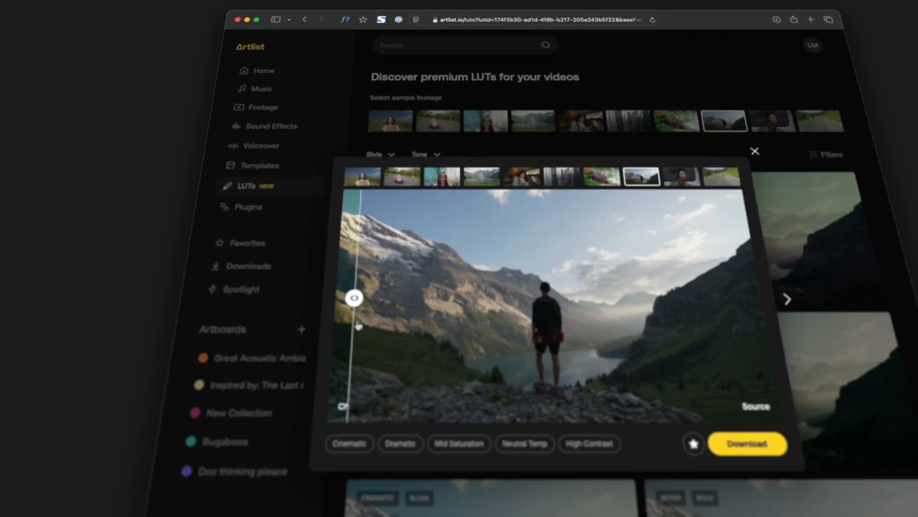
{"action": "left_click_drag", "start_coordinate": [359, 325], "coordinate": [611, 325]}
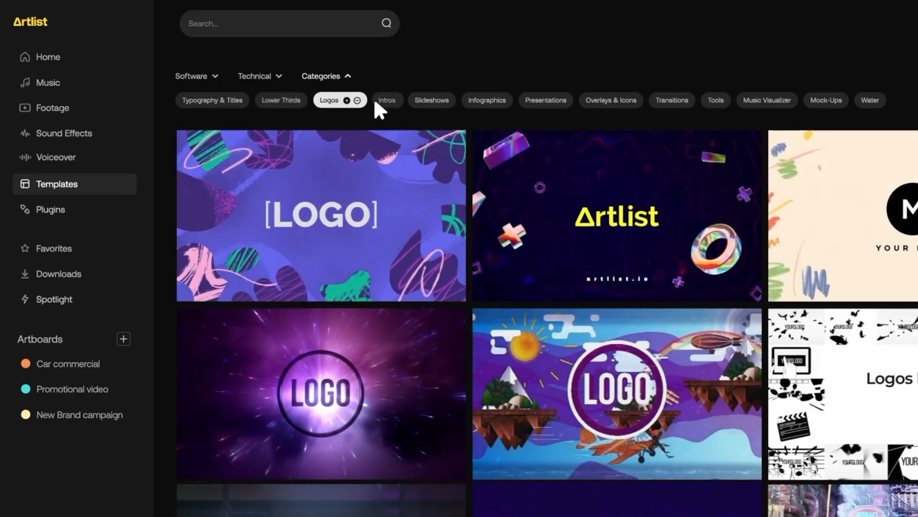
Step: Browse the video templates in the Intros category
{"action": "left_click", "coordinate": [388, 99]}
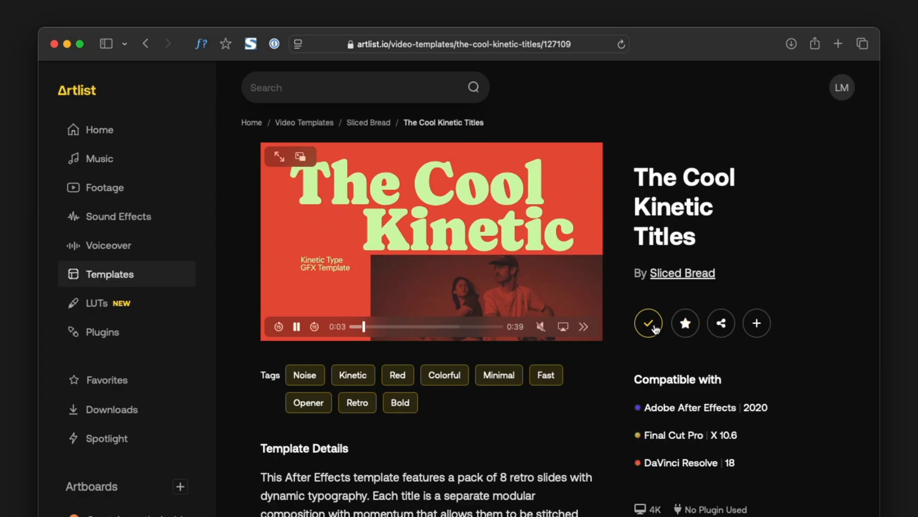
{"action": "left_click", "coordinate": [648, 320]}
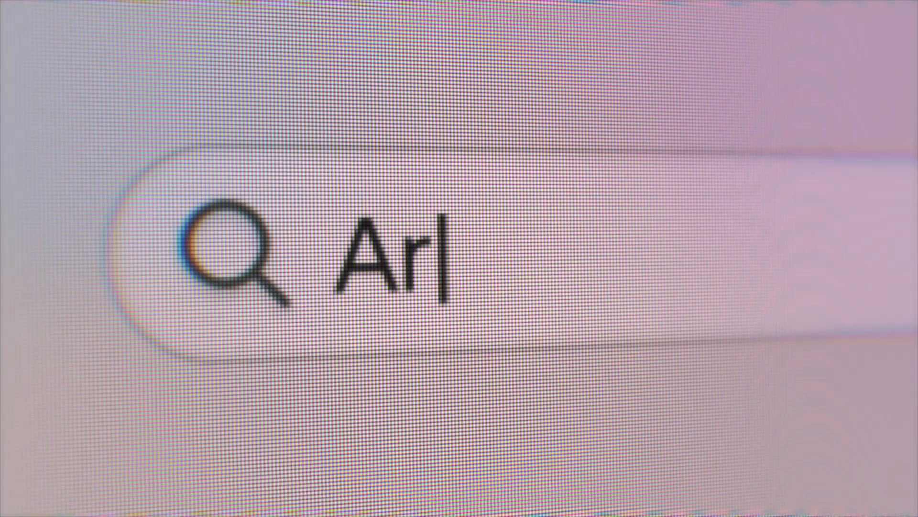
{"action": "type", "text": "tlist.io"}
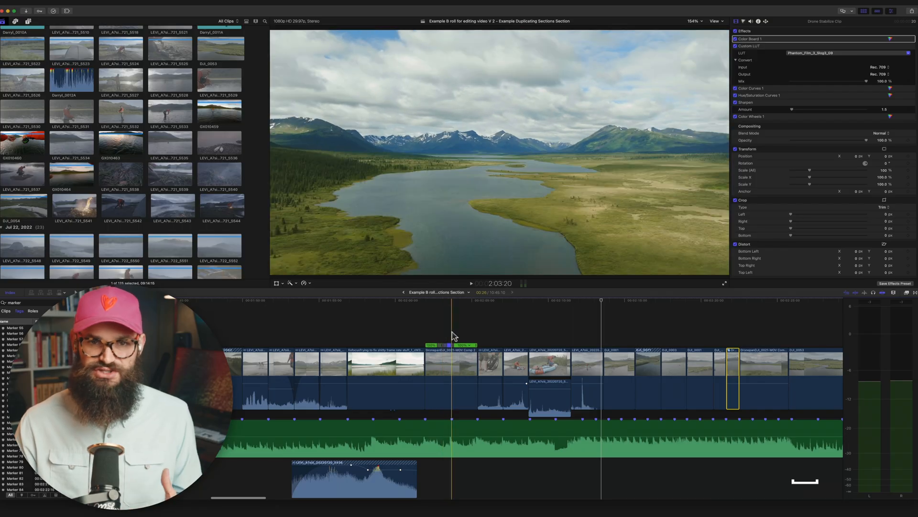
Step: Play the section after the drone shot and remove the clip of the hiker's legs beside the backpack
{"action": "key", "text": "space"}
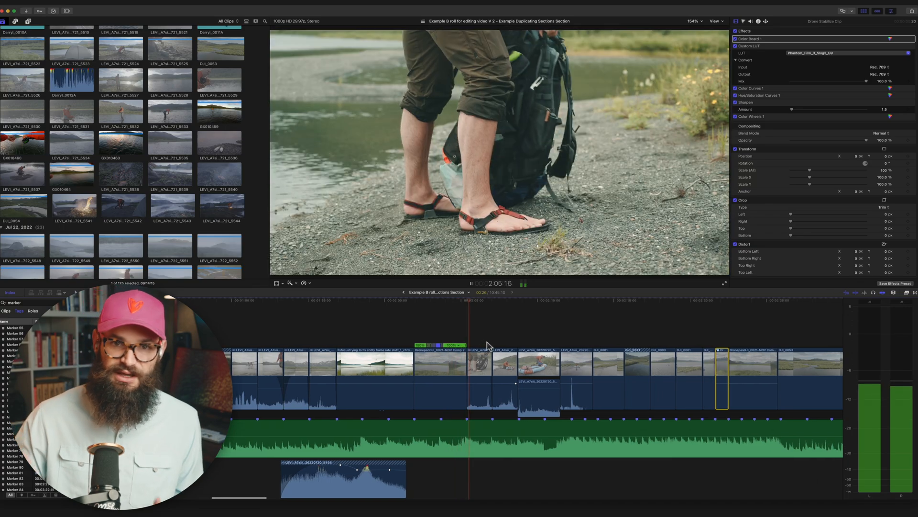
{"action": "key", "text": "space"}
{"action": "left_click", "coordinate": [475, 364]}
{"action": "key", "text": "e"}
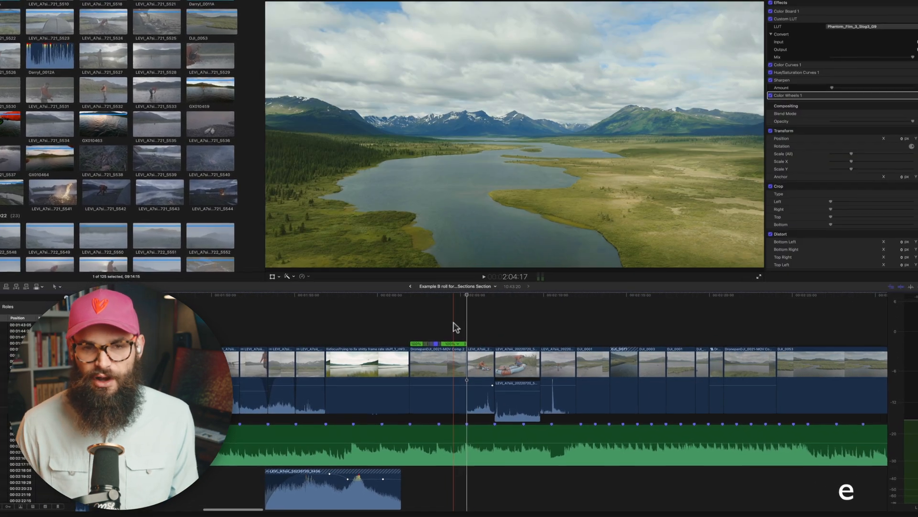
Step: Play the sequence and trim the end of the 5442 raft clip at the playhead
{"action": "key", "text": "space"}
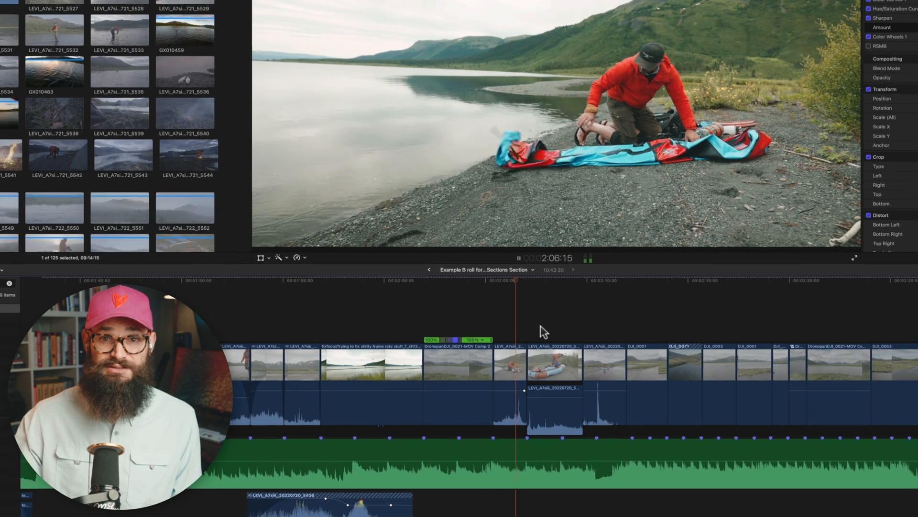
{"action": "key", "text": "space"}
{"action": "key", "text": "alt+]"}
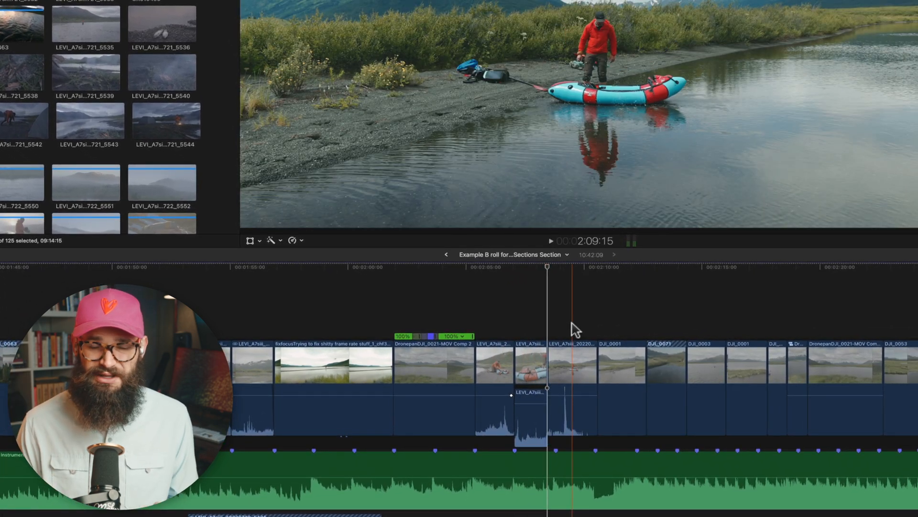
Step: Trim a few frames off the start of the 5443 clip and cut the end of the 5441 clip at the playhead
{"action": "key", "text": "super+equal"}
{"action": "key", "text": "super+equal"}
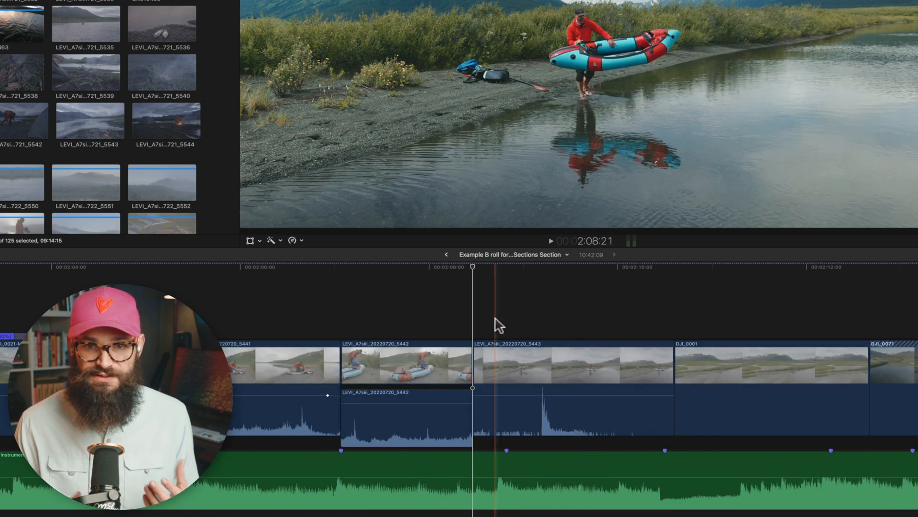
{"action": "key", "text": "alt+["}
{"action": "key", "text": "space"}
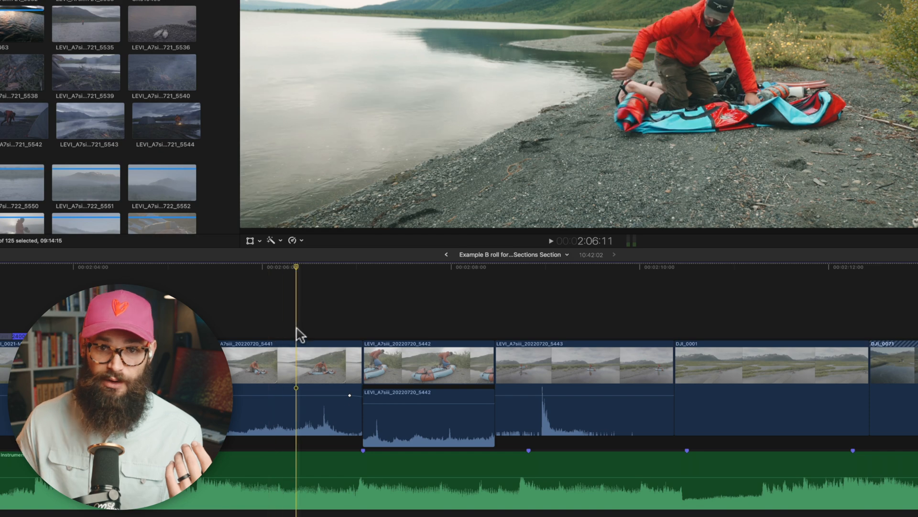
{"action": "key", "text": "alt+]"}
{"action": "key", "text": "shift+slash"}
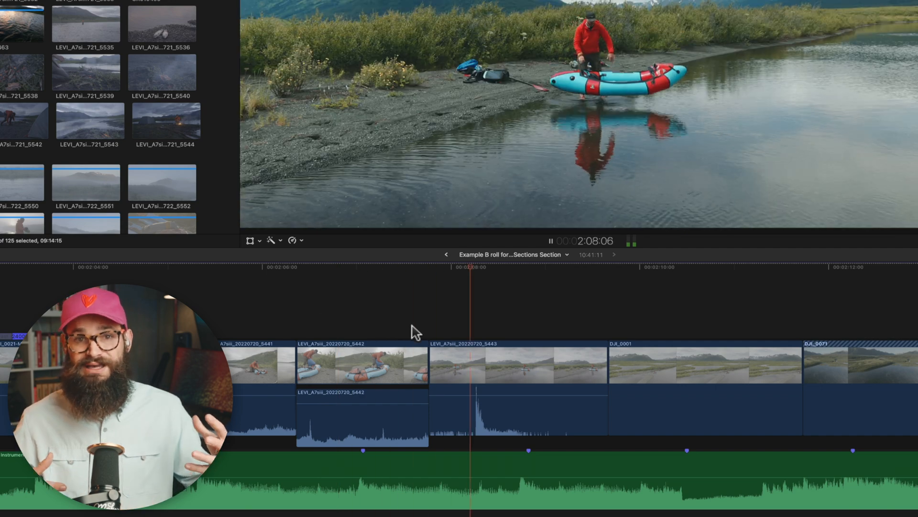
Step: Extend the start of the 5443 clip so its audio spike lands on the music marker, and play the result
{"action": "left_click_drag", "start_coordinate": [433, 369], "coordinate": [380, 370]}
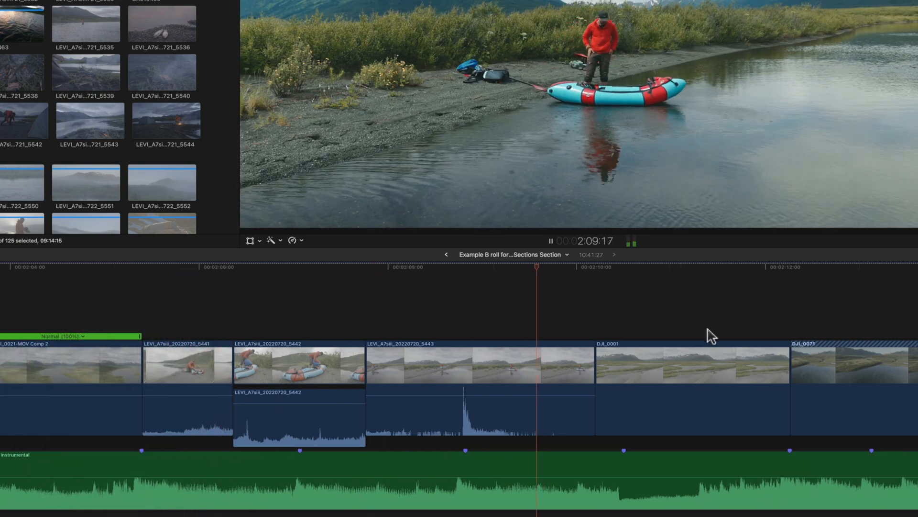
{"action": "key", "text": "space"}
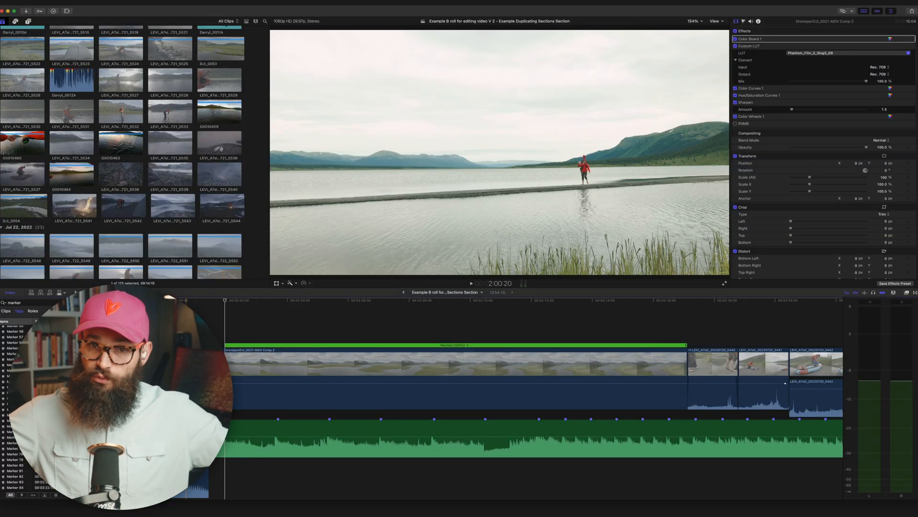
Step: Select the middle section of the long drone pan clip as a range and speed it up into a ramp
{"action": "key", "text": "r"}
{"action": "left_click_drag", "start_coordinate": [278, 366], "coordinate": [638, 369]}
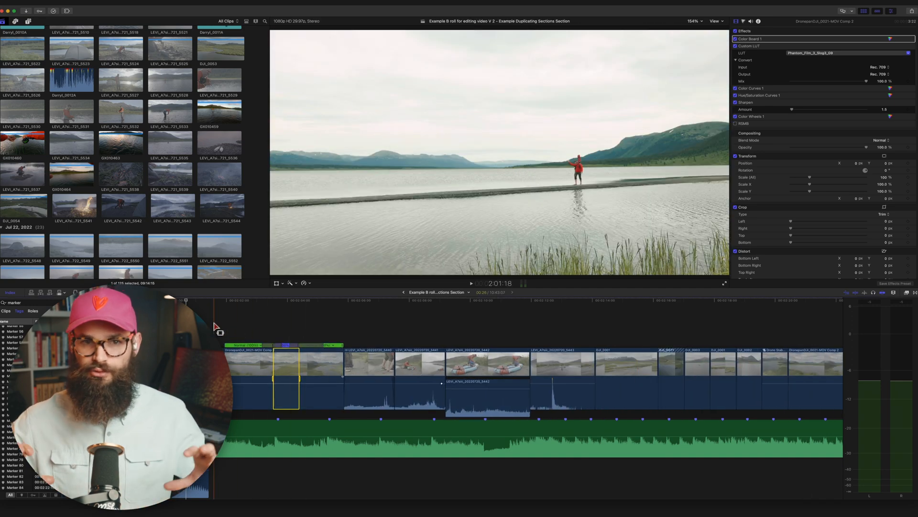
Step: Trim the start of the speed-ramped drone clip so the end of its fast section meets the music marker, and play it
{"action": "key", "text": "super+equal"}
{"action": "key", "text": "super+equal"}
{"action": "left_click", "coordinate": [293, 322]}
{"action": "key", "text": "v"}
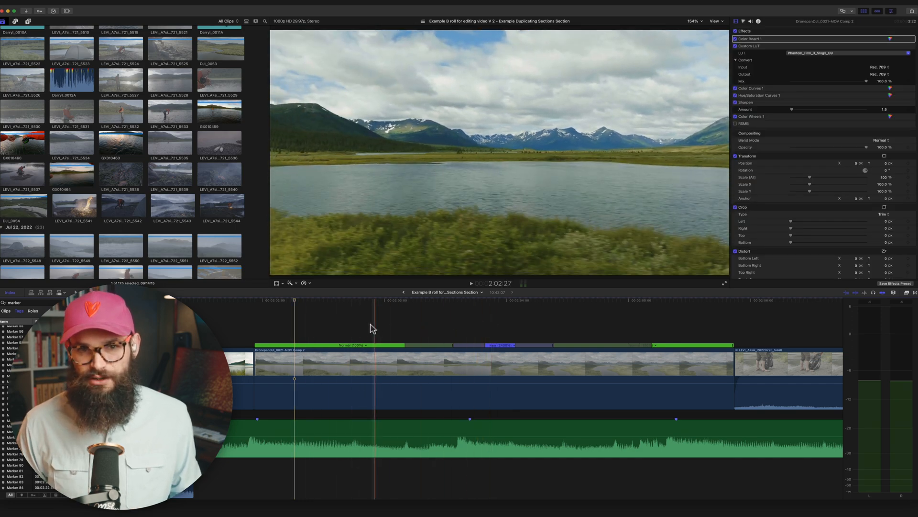
{"action": "key", "text": "q"}
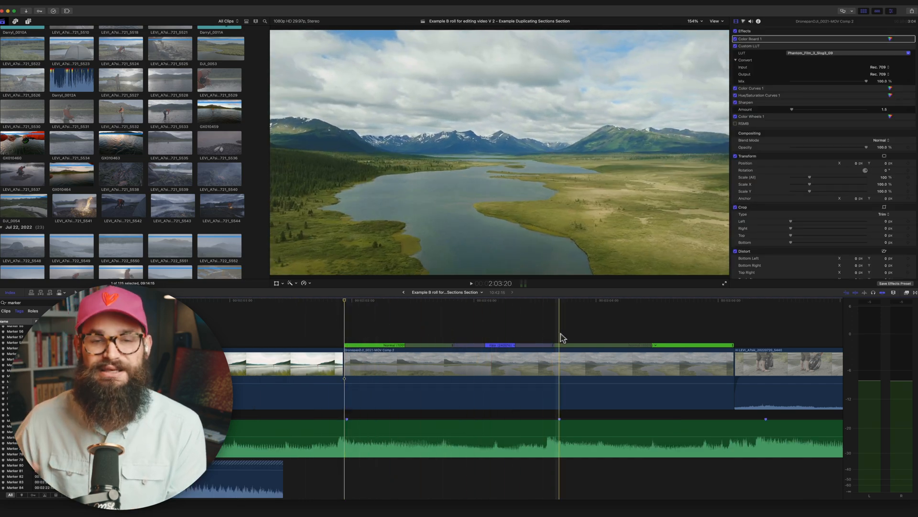
{"action": "key", "text": "space"}
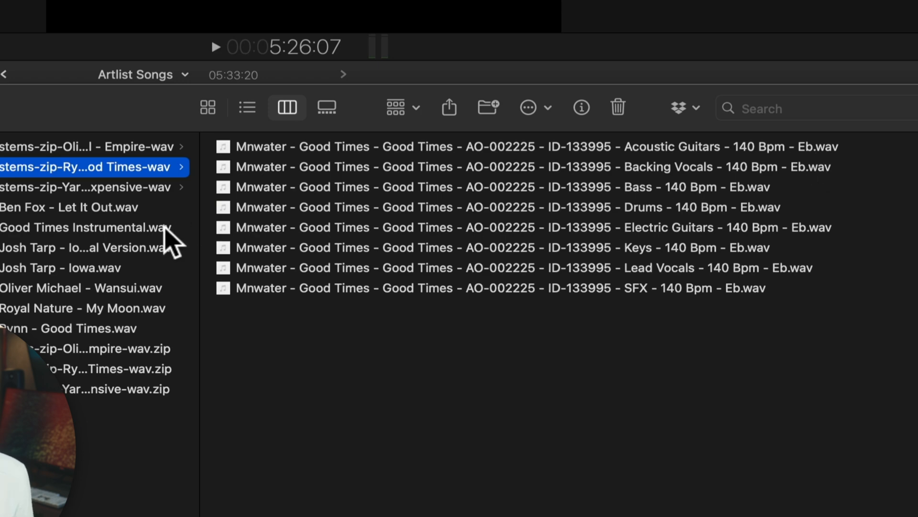
Step: Switch to the browser and upload "Rynn - Good Times.wav" to the Song Key and BPM Finder for analysis
{"action": "left_click", "coordinate": [166, 227]}
{"action": "key", "text": "super+Tab"}
{"action": "key", "text": "super+Tab"}
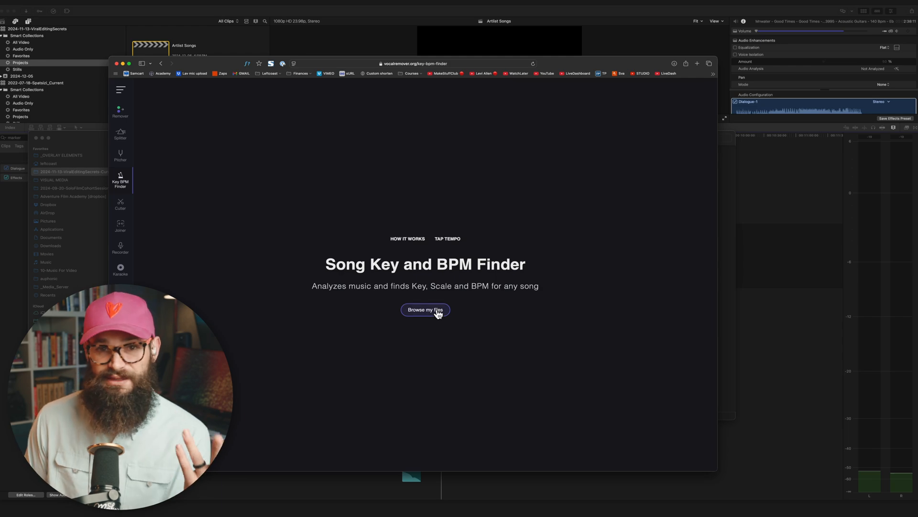
{"action": "left_click", "coordinate": [437, 310]}
{"action": "left_click", "coordinate": [497, 263]}
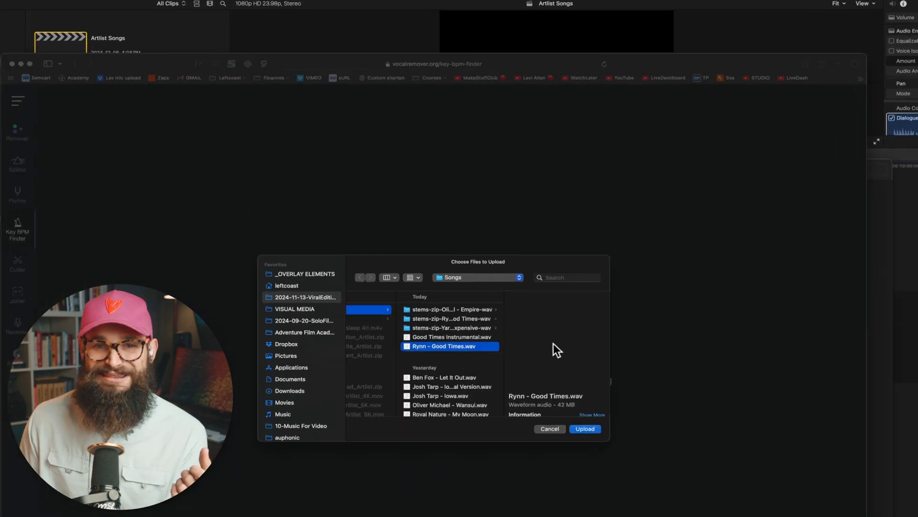
{"action": "key", "text": "Return"}
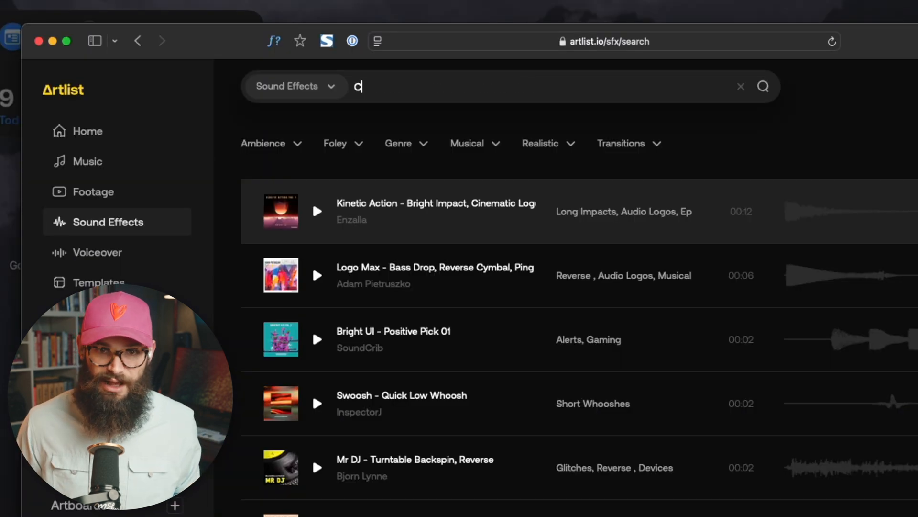
Step: Search Artlist's sound effects for "C minor" and open "Timeless Transfers - Short Strings Chord, C Minor"
{"action": "type", "text": "mino"}
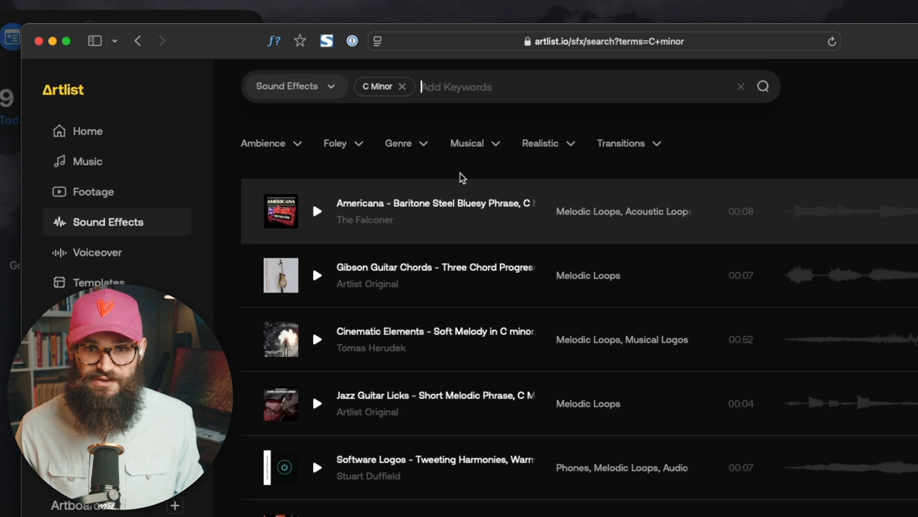
{"action": "scroll", "coordinate": [497, 325], "scroll_direction": "down", "scroll_amount": 5}
{"action": "left_click", "coordinate": [516, 432]}
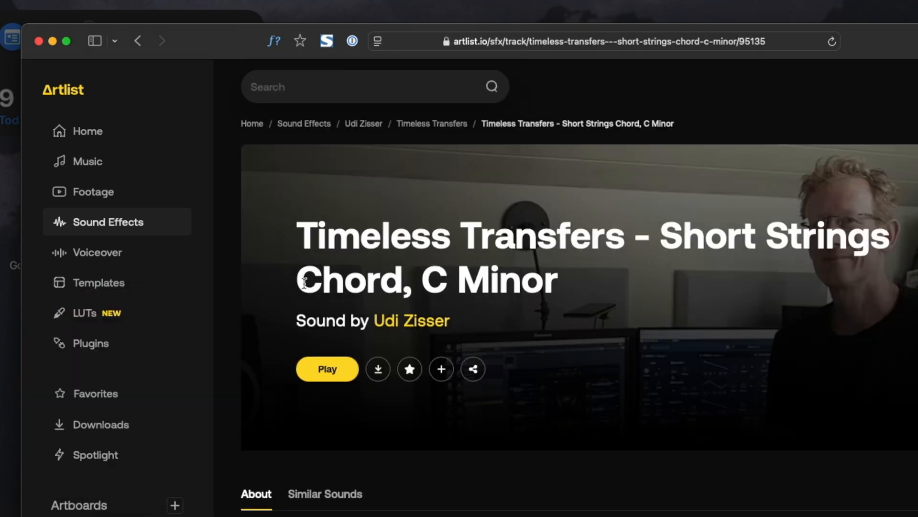
{"action": "left_click_drag", "start_coordinate": [297, 283], "coordinate": [572, 291]}
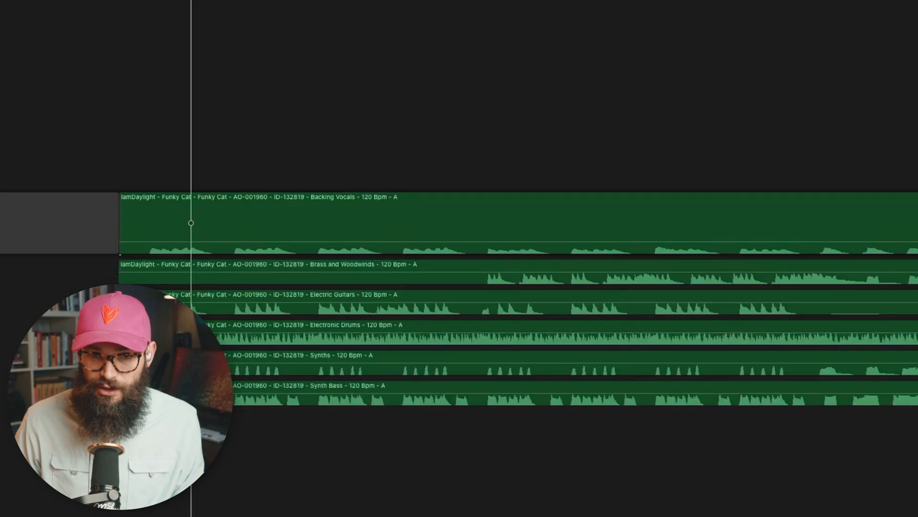
Step: Disable all Funky Cat stems beneath Backing Vocals and place the playhead near the start of the song
{"action": "key", "text": "super+shift+equal"}
{"action": "key", "text": "super+shift+equal"}
{"action": "key", "text": "super+shift+equal"}
{"action": "key", "text": "super+shift+equal"}
{"action": "key", "text": "super+shift+equal"}
{"action": "key", "text": "super+shift+equal"}
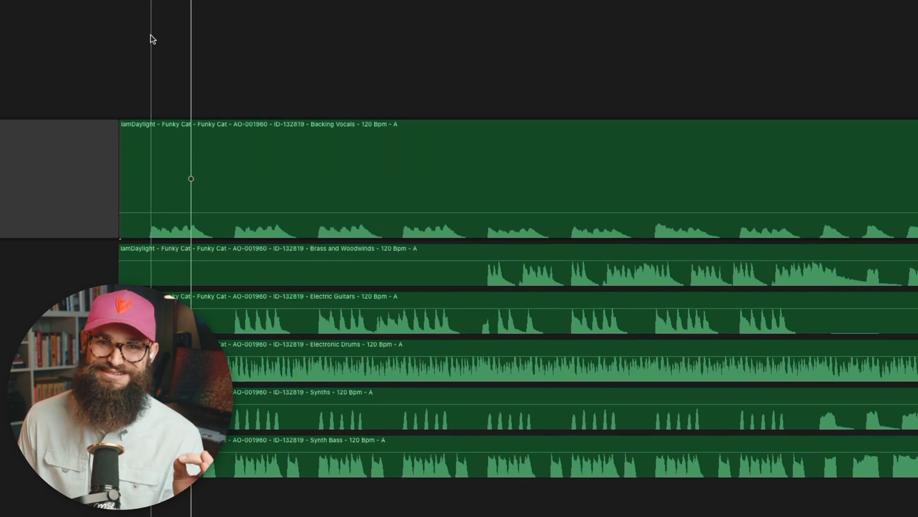
{"action": "left_click_drag", "start_coordinate": [280, 504], "coordinate": [260, 280]}
{"action": "key", "text": "v"}
{"action": "left_click", "coordinate": [142, 79]}
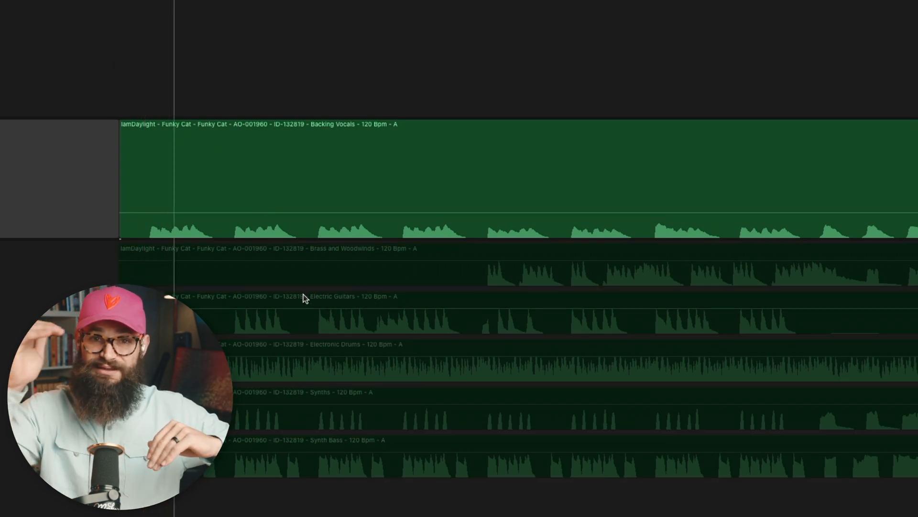
Step: Re-enable the Electric Guitars stem followed by the Electronic Drums stem while the song plays
{"action": "left_click", "coordinate": [289, 326]}
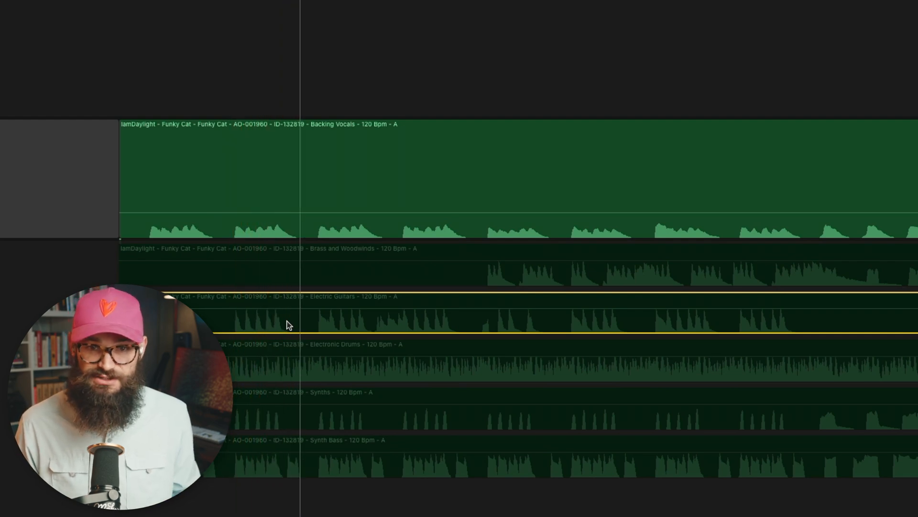
{"action": "key", "text": "v"}
{"action": "left_click", "coordinate": [349, 369]}
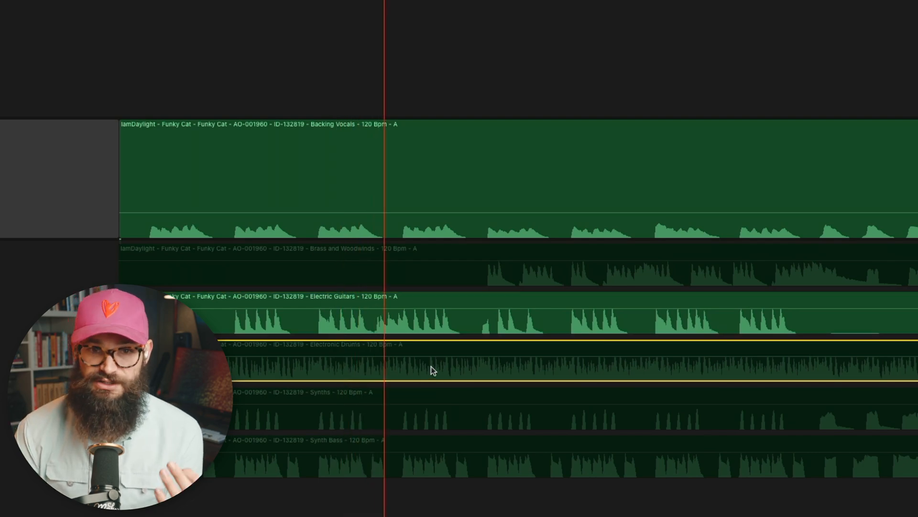
{"action": "key", "text": "v"}
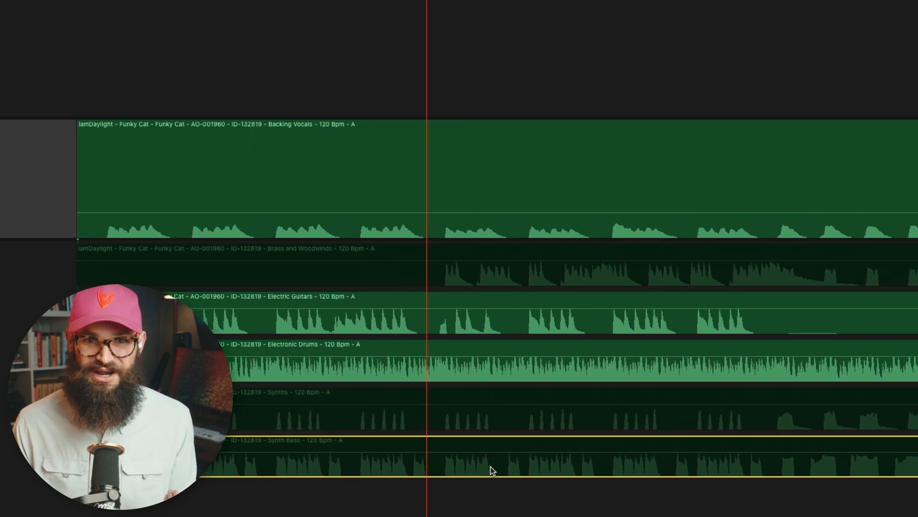
Step: Re-enable the Synth Bass stem, and swap Backing Vocals for the Brass and Woodwinds stem as the song plays
{"action": "left_click", "coordinate": [491, 466]}
{"action": "key", "text": "v"}
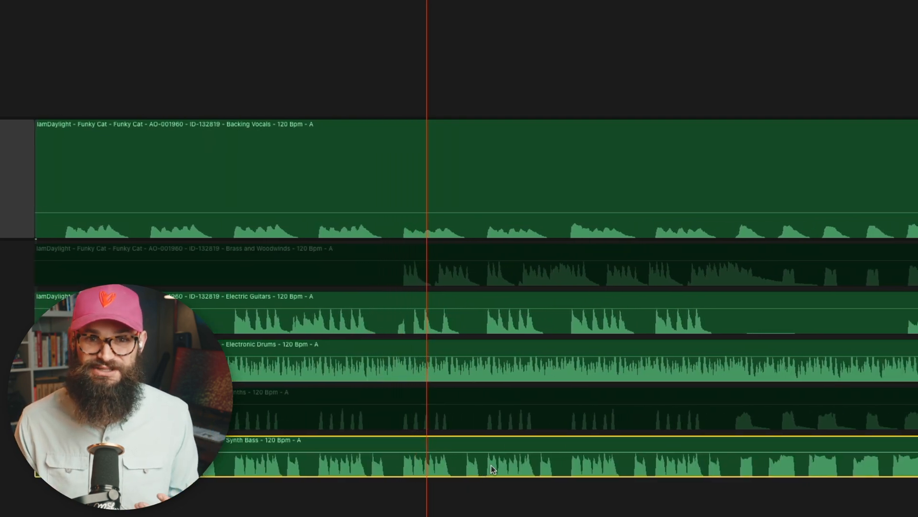
{"action": "left_click", "coordinate": [544, 227]}
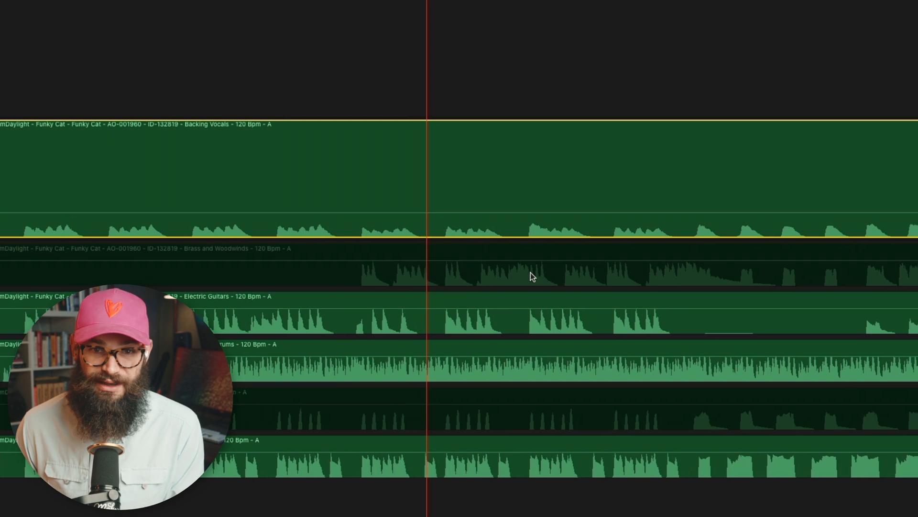
{"action": "left_click", "coordinate": [531, 275]}
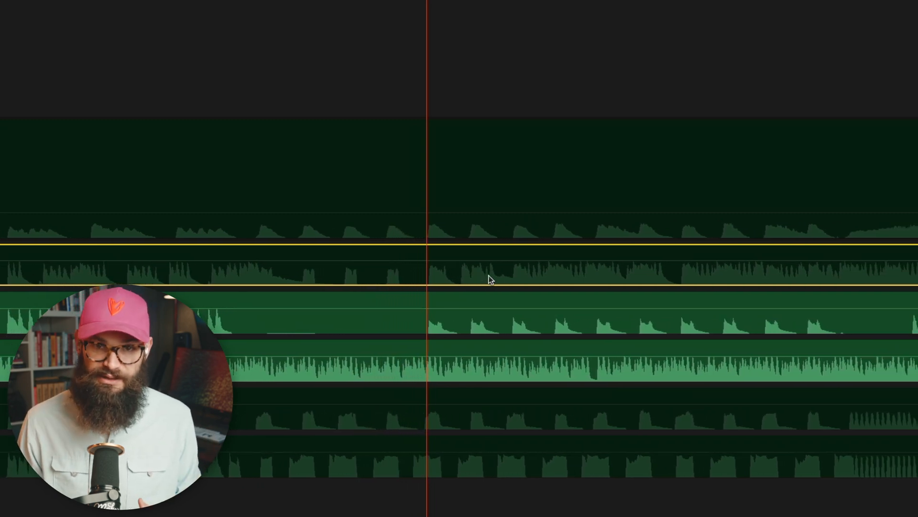
{"action": "key", "text": "v"}
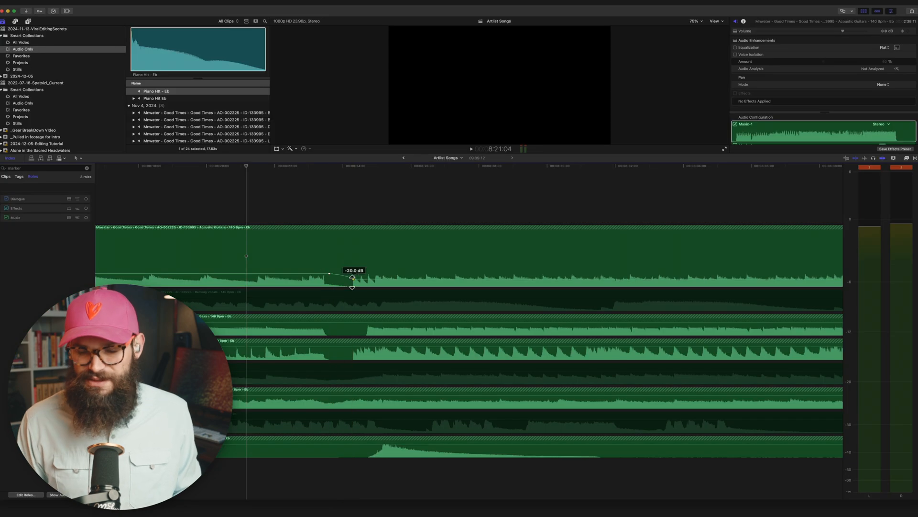
Step: Fade out the Good Times Acoustic Guitars, Bass and Drums stems with volume keyframes and play back the ending
{"action": "left_click_drag", "start_coordinate": [352, 282], "coordinate": [353, 288]}
{"action": "left_click", "coordinate": [353, 323], "text": "alt"}
{"action": "left_click", "coordinate": [368, 322], "text": "alt"}
{"action": "left_click_drag", "start_coordinate": [369, 325], "coordinate": [353, 360]}
{"action": "key", "text": "space"}
{"action": "key", "text": "space"}
{"action": "left_click", "coordinate": [341, 346], "text": "alt"}
{"action": "left_click", "coordinate": [271, 214]}
{"action": "key", "text": "space"}
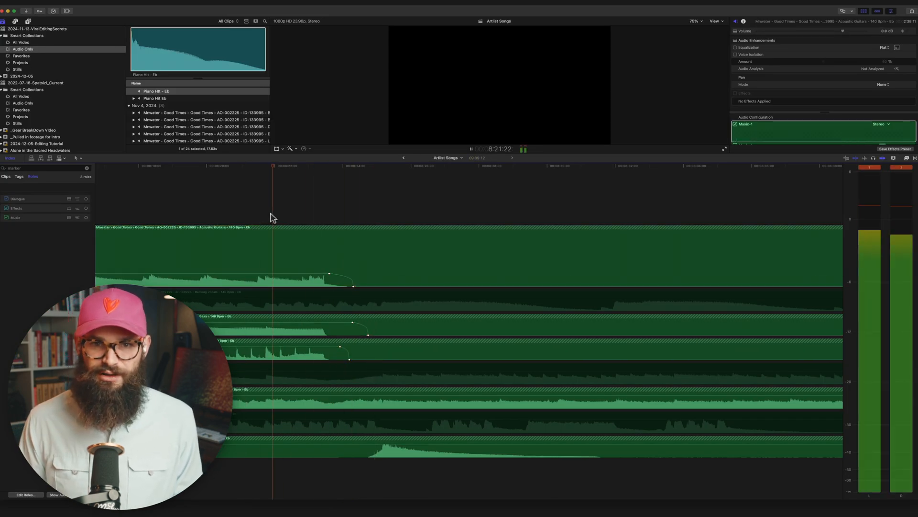
Step: Add the "Piano Hit - Eb" sound beneath the Acoustic Guitars stem, right after the faded stems, and play the transition
{"action": "scroll", "coordinate": [411, 262], "scroll_direction": "right", "scroll_amount": 1}
{"action": "left_click_drag", "start_coordinate": [155, 98], "coordinate": [405, 491]}
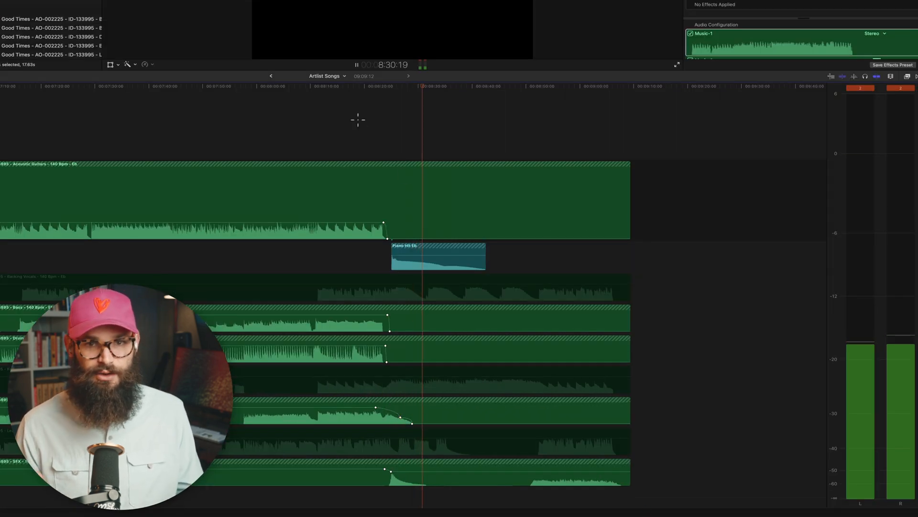
{"action": "left_click", "coordinate": [358, 120]}
Step: Shape the Electric Guitars stem's fade-out and lower the SFX stem's volume after the piano hit using keyframes
{"action": "left_click_drag", "start_coordinate": [404, 416], "coordinate": [401, 420]}
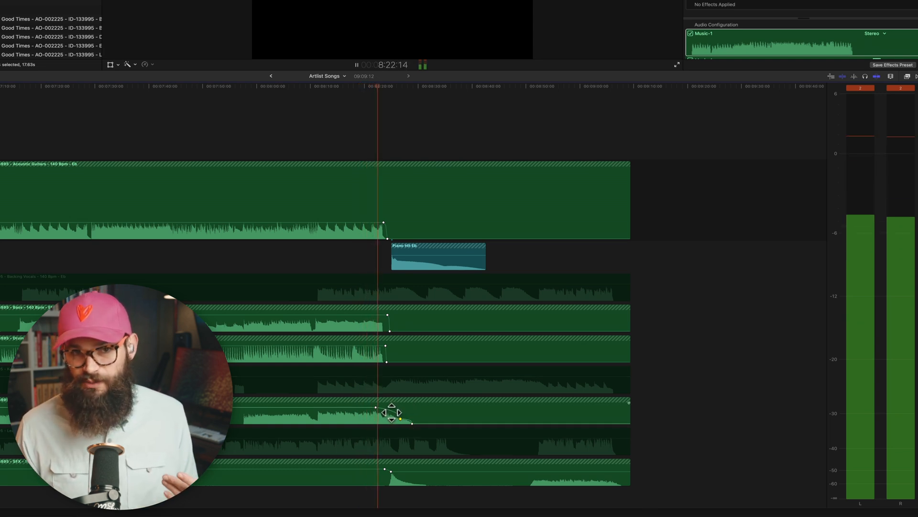
{"action": "left_click_drag", "start_coordinate": [392, 471], "coordinate": [393, 474]}
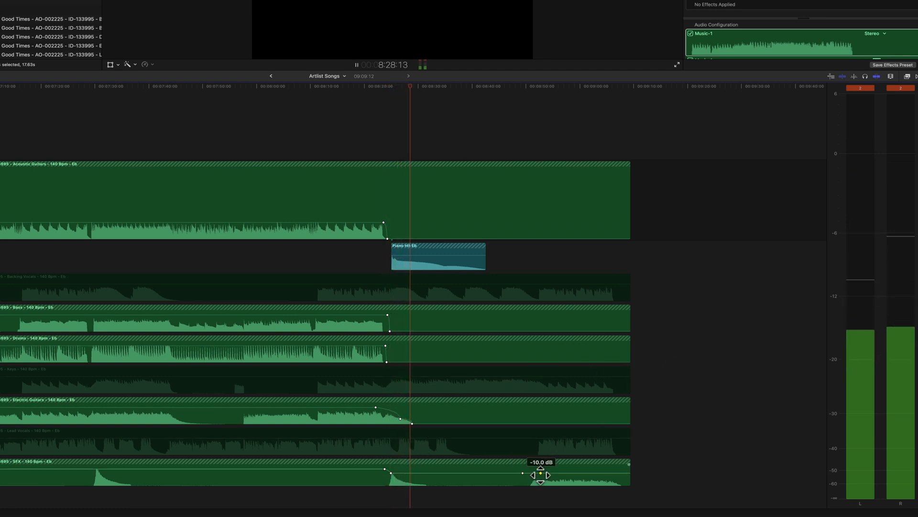
{"action": "left_click_drag", "start_coordinate": [537, 480], "coordinate": [525, 479]}
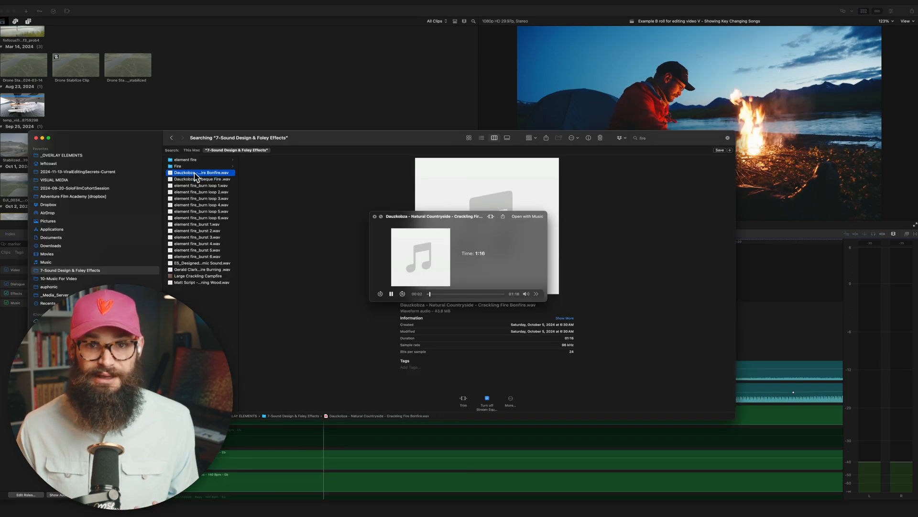
Step: Add the "Crackling Fire Bonfire" sound above the Subtle Wind clip in the camping scene and trim its start at the playhead
{"action": "left_click_drag", "start_coordinate": [194, 176], "coordinate": [212, 350]}
{"action": "key", "text": "super+Tab"}
{"action": "key", "text": "super+Tab"}
{"action": "left_click_drag", "start_coordinate": [304, 374], "coordinate": [214, 375]}
{"action": "key", "text": "alt+["}
Step: Assign the Effects audio role to the crackling fire clip
{"action": "right_click", "coordinate": [214, 375]}
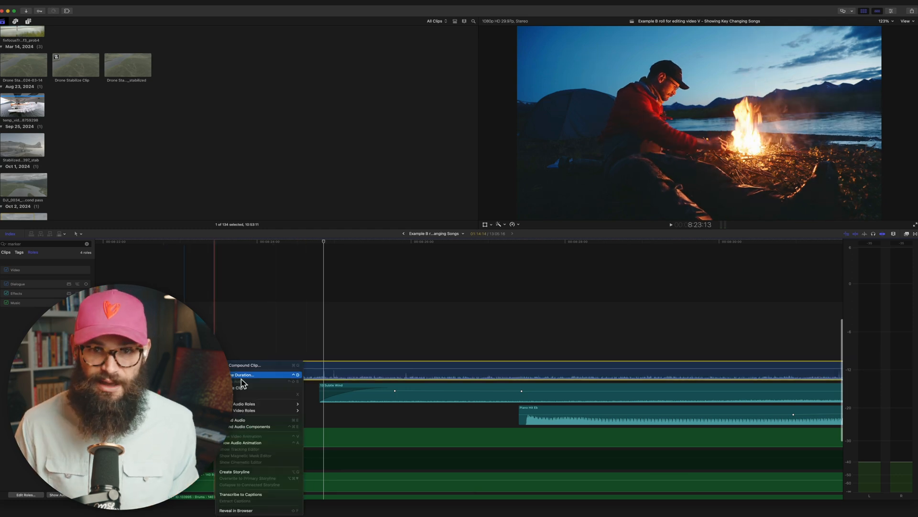
{"action": "mouse_move", "coordinate": [276, 406]}
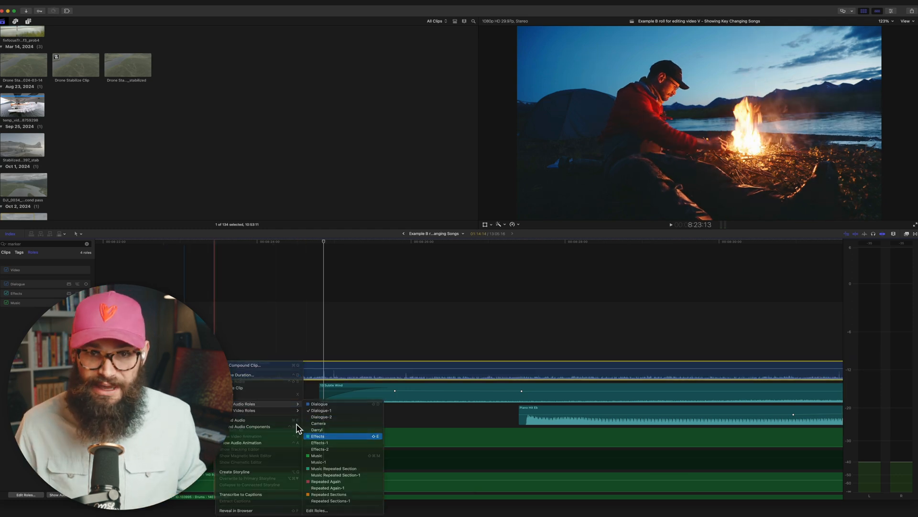
{"action": "left_click", "coordinate": [326, 435]}
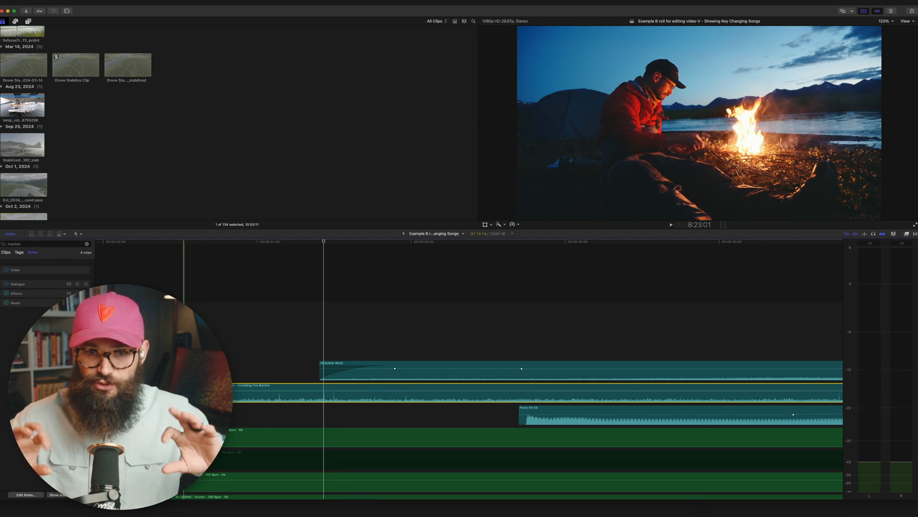
Step: Shift the crackling fire clip earlier in the timeline, ahead of the Subtle Wind clip
{"action": "scroll", "coordinate": [177, 344], "scroll_direction": "left", "scroll_amount": 5}
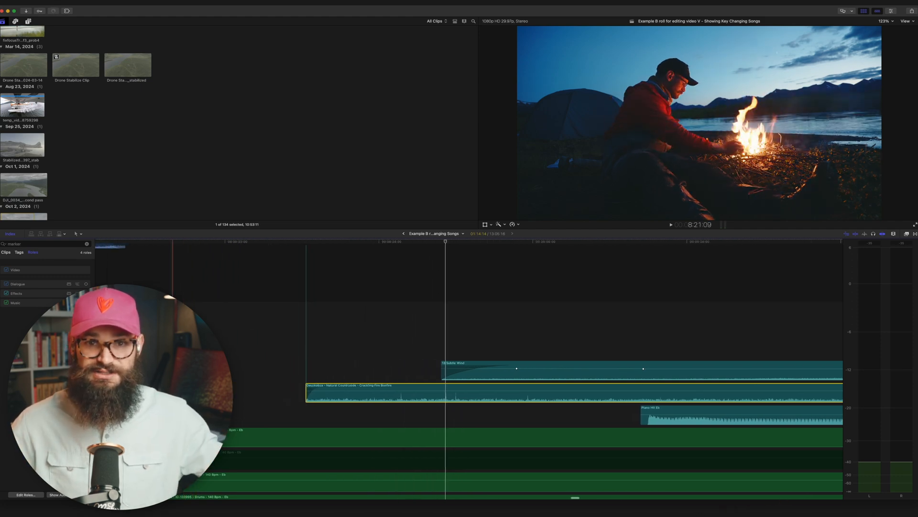
{"action": "left_click", "coordinate": [139, 344]}
{"action": "left_click_drag", "start_coordinate": [347, 382], "coordinate": [185, 385]}
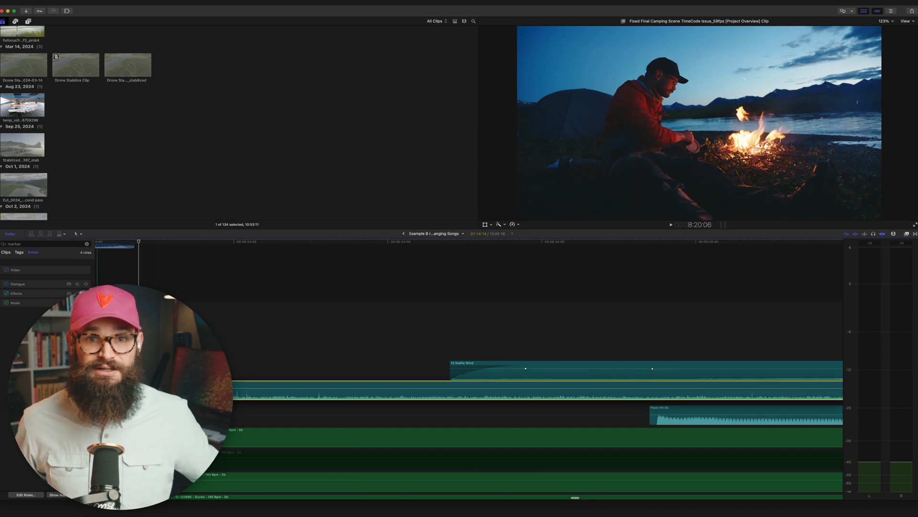
Step: Play the campfire scene and fade the crackling fire down to -50 dB before the Piano Hit Eb clip with keyframes
{"action": "key", "text": "space"}
{"action": "left_click_drag", "start_coordinate": [403, 396], "coordinate": [404, 400]}
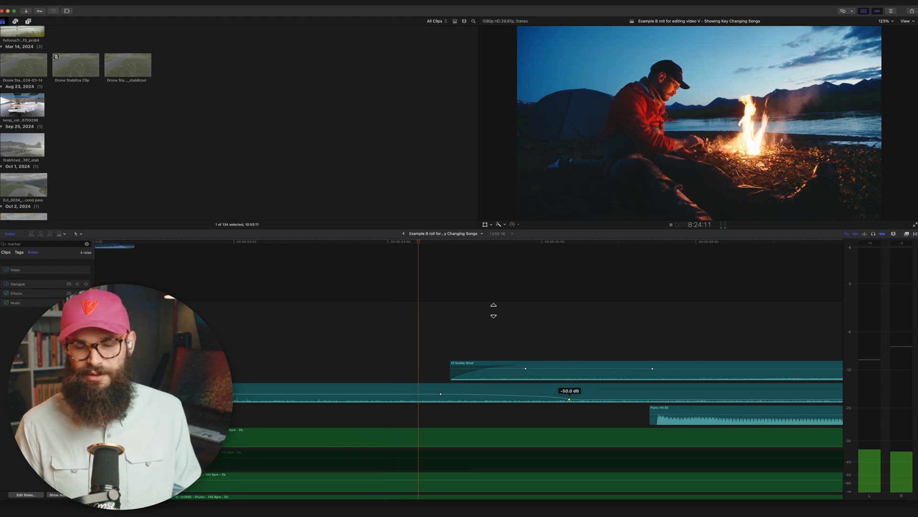
{"action": "scroll", "coordinate": [494, 310], "scroll_direction": "down", "scroll_amount": 3}
{"action": "scroll", "coordinate": [494, 310], "scroll_direction": "right", "scroll_amount": 2}
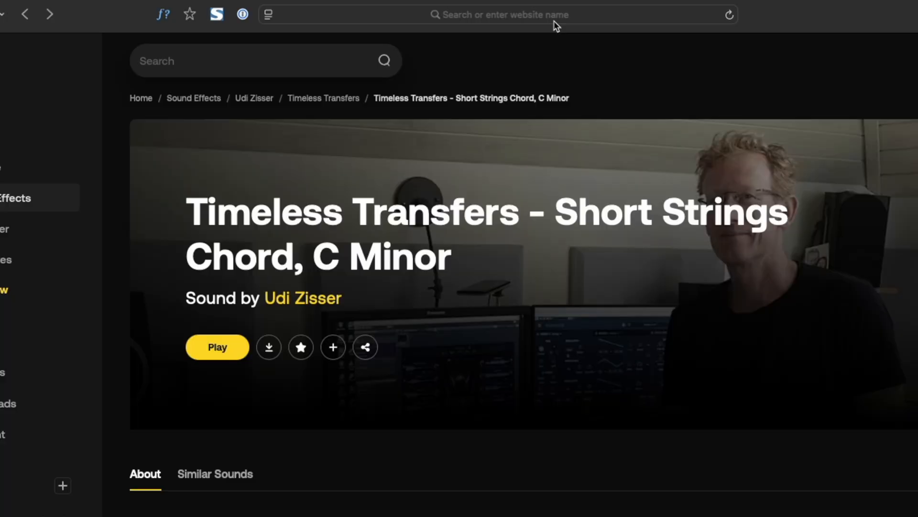
Step: Switch to the browser, open Semitone Calculator 2, and calculate the semitone difference between D / Bm and G / Em
{"action": "left_click", "coordinate": [556, 11]}
{"action": "type", "text": "semitonecalculator.neocities.org"}
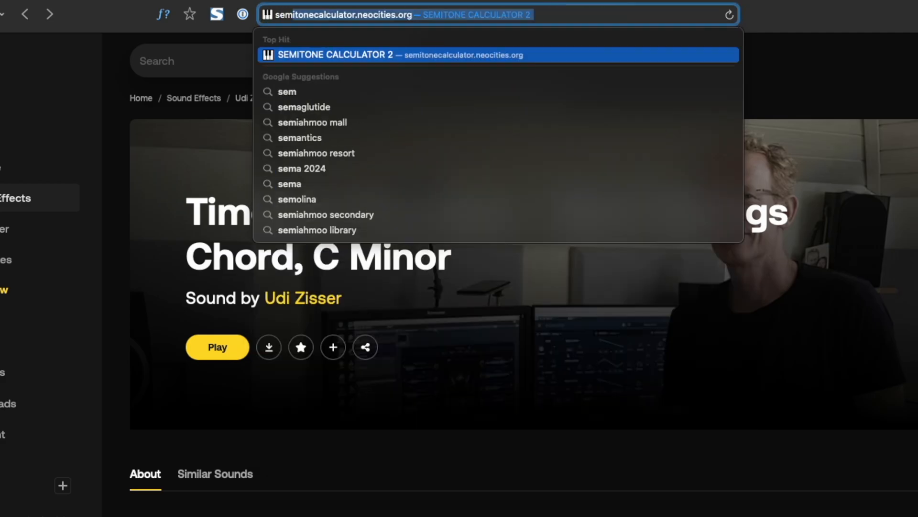
{"action": "key", "text": "Return"}
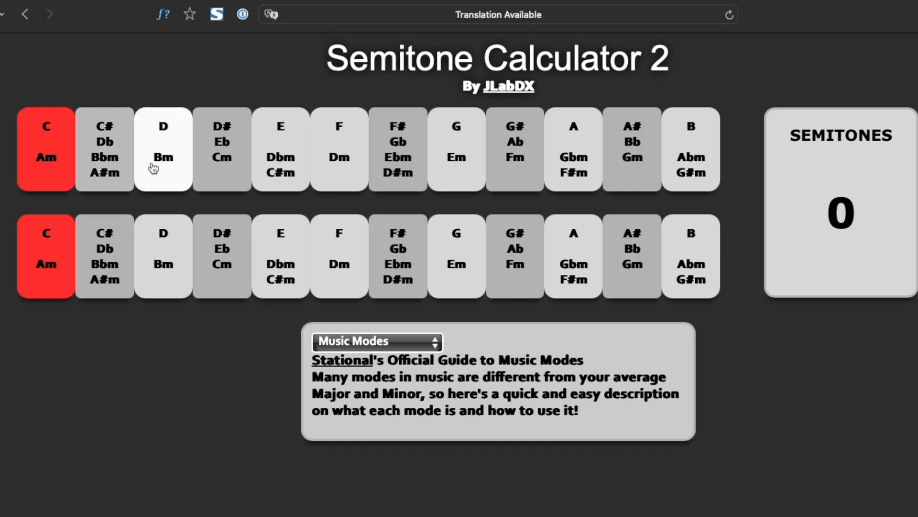
{"action": "left_click", "coordinate": [154, 168]}
{"action": "left_click", "coordinate": [467, 254]}
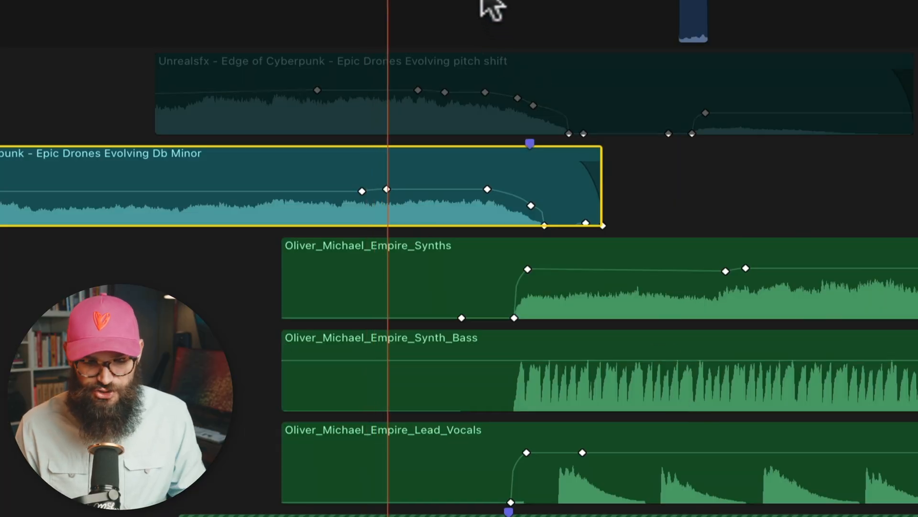
Step: Play the Db Minor Epic Drones clip against the Empire stems, then disable it and select the pitch shift version for comparison
{"action": "left_click", "coordinate": [483, 3]}
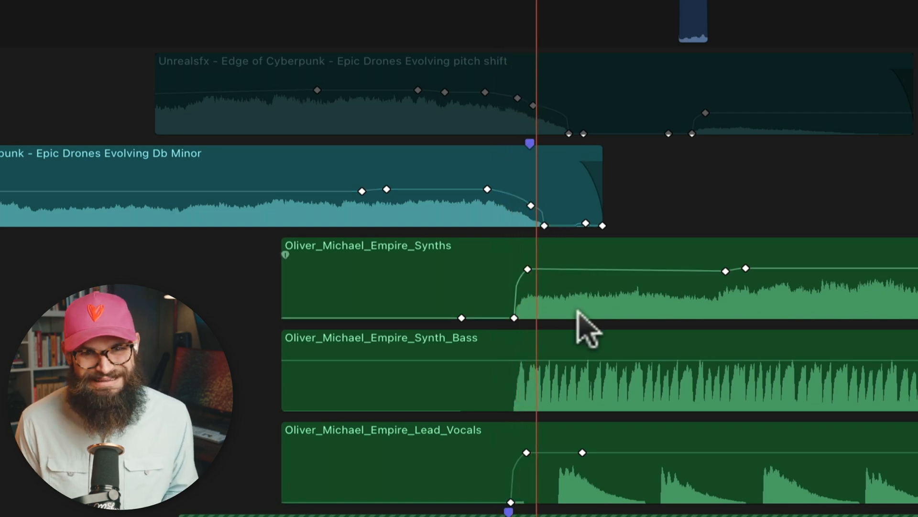
{"action": "left_click", "coordinate": [428, 213]}
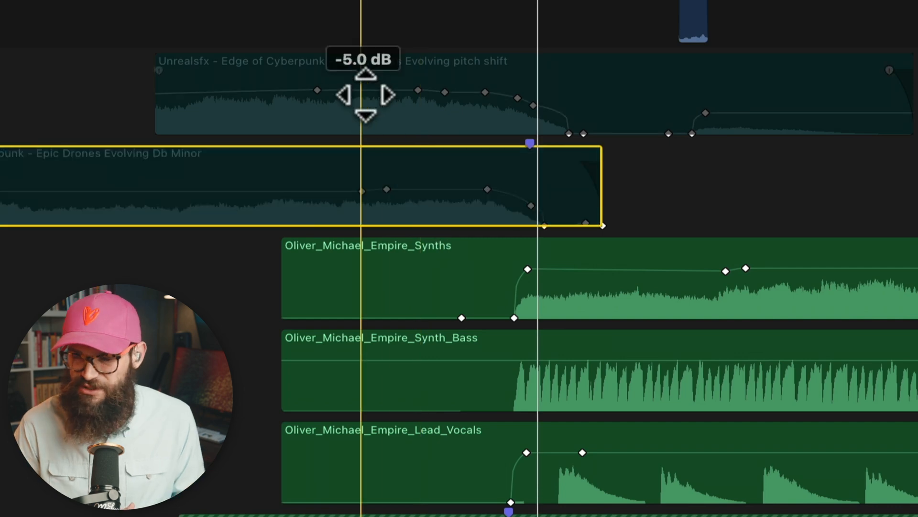
{"action": "left_click", "coordinate": [404, 113]}
{"action": "left_click", "coordinate": [348, 38]}
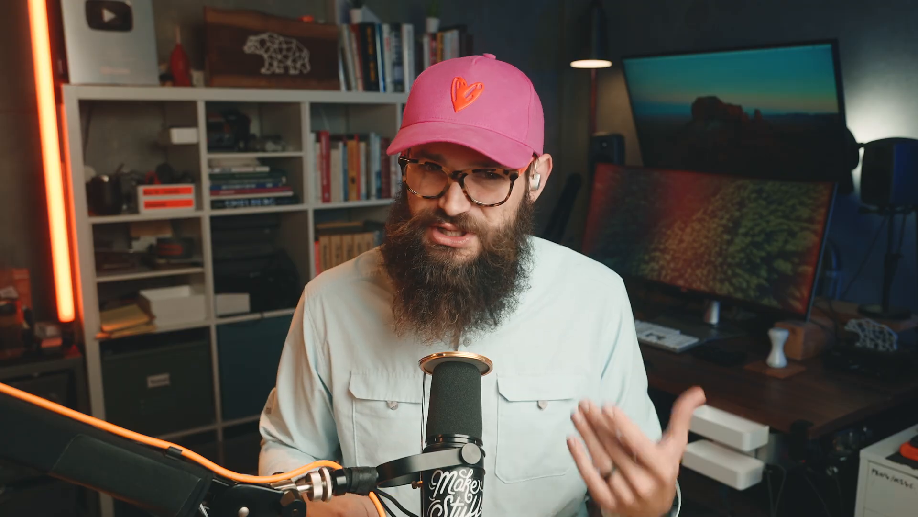